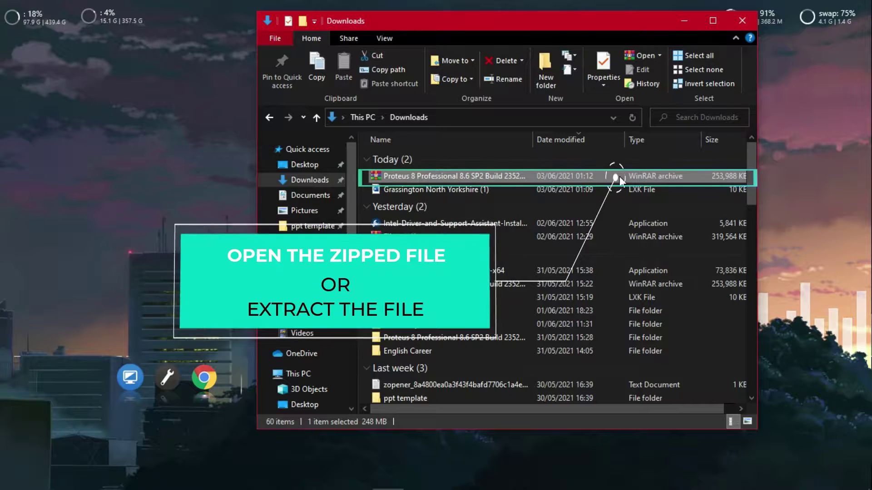
Run the Proteus 8 Professional 8.6 SP2 installer from its downloaded RAR archive and minimize the open windows
double_click(620, 176)
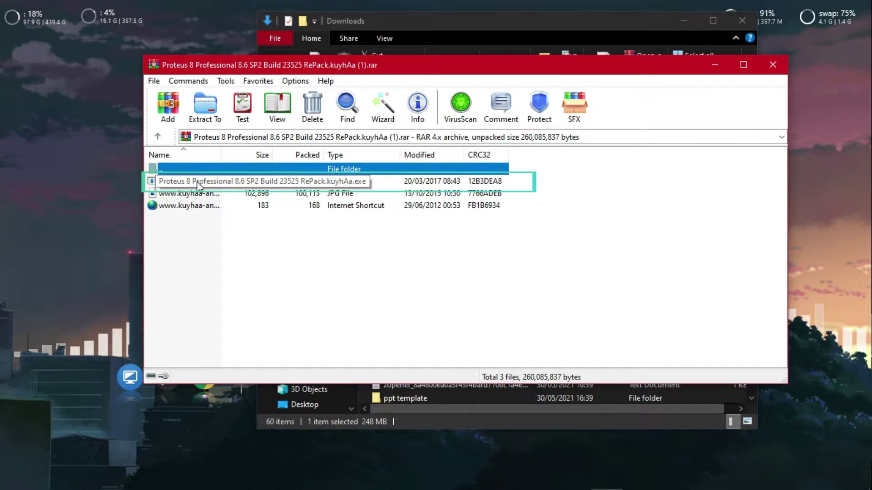
double_click(198, 184)
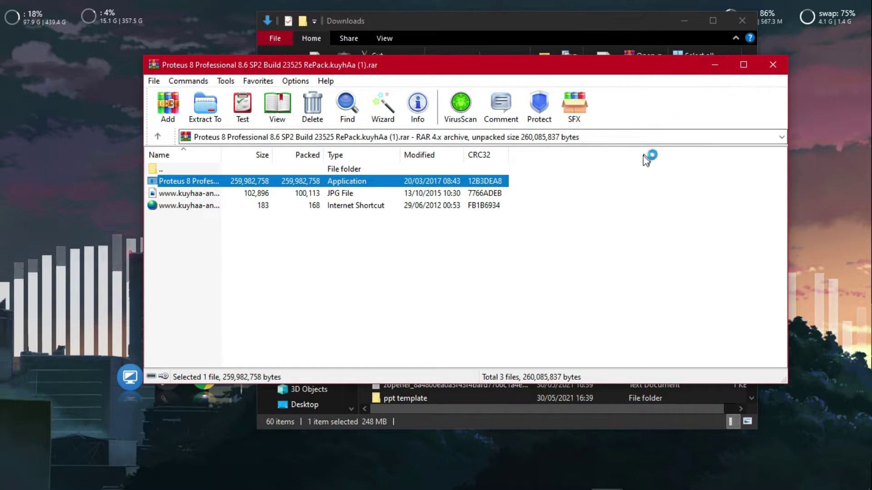
click(714, 71)
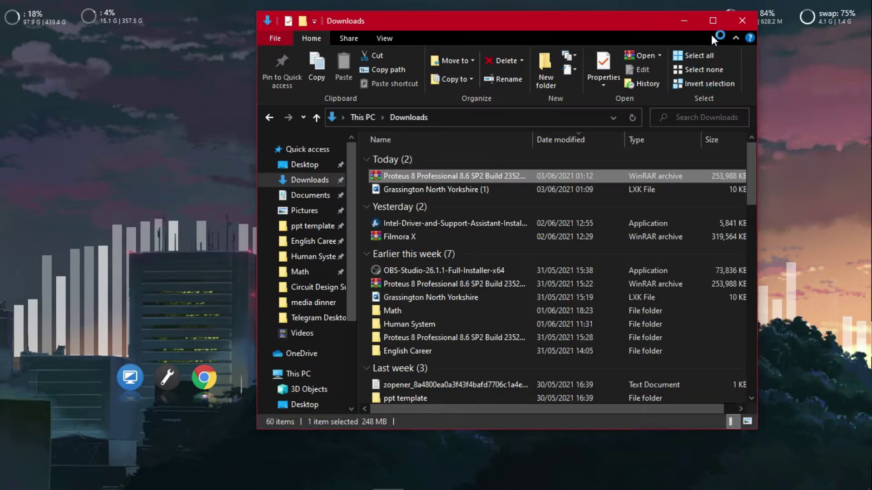
click(685, 23)
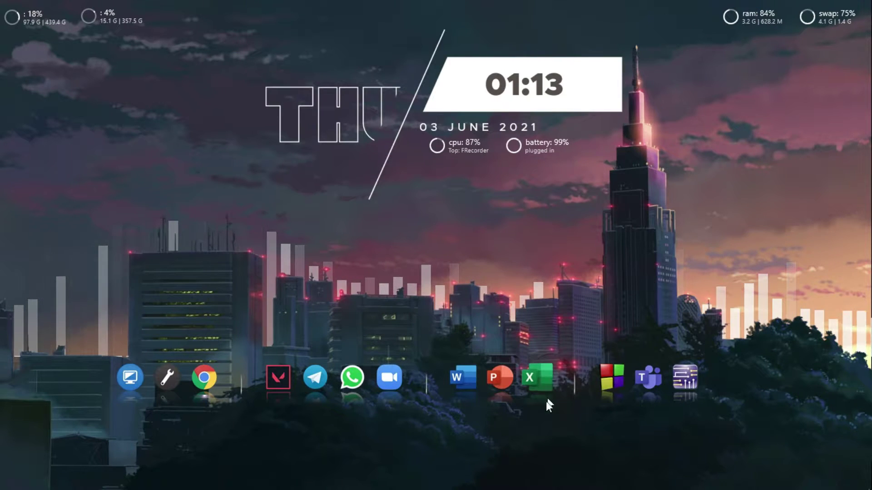
mouse_move(571, 486)
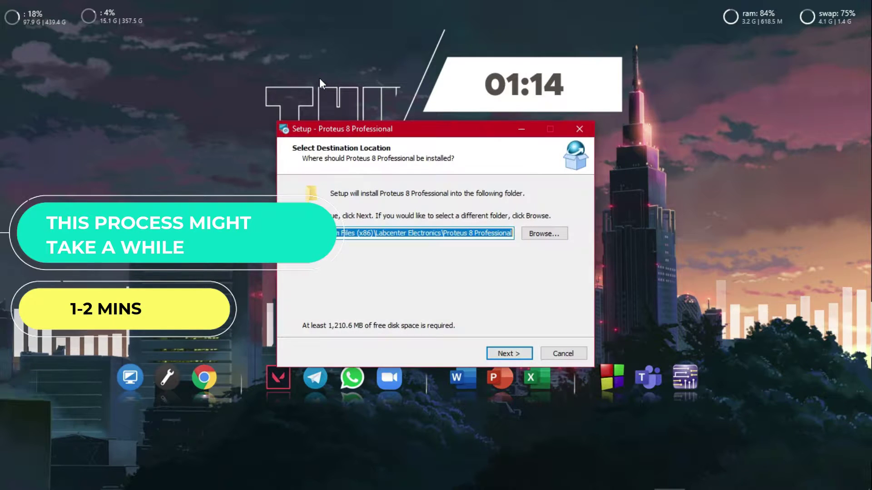
Install Proteus 8 Professional in C:\Program Files (x86)\Labcenter Electronics\Proteus 8 Professional and exit the setup wizard
click(520, 355)
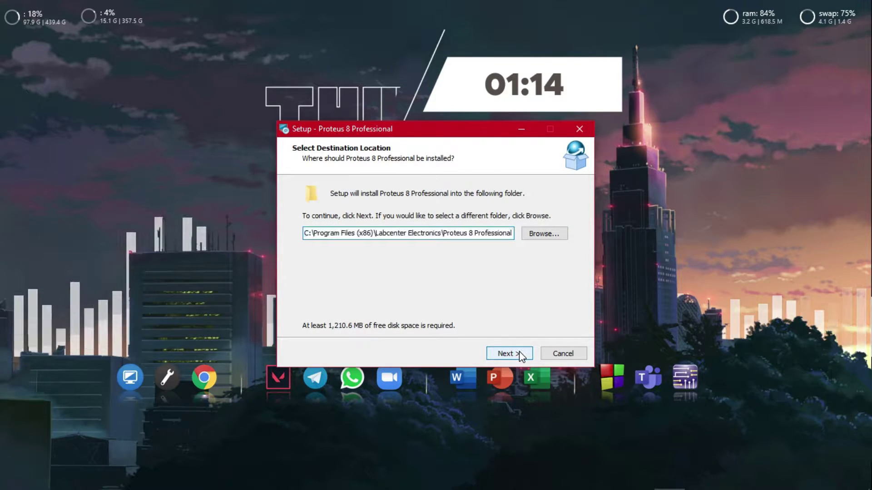
click(520, 355)
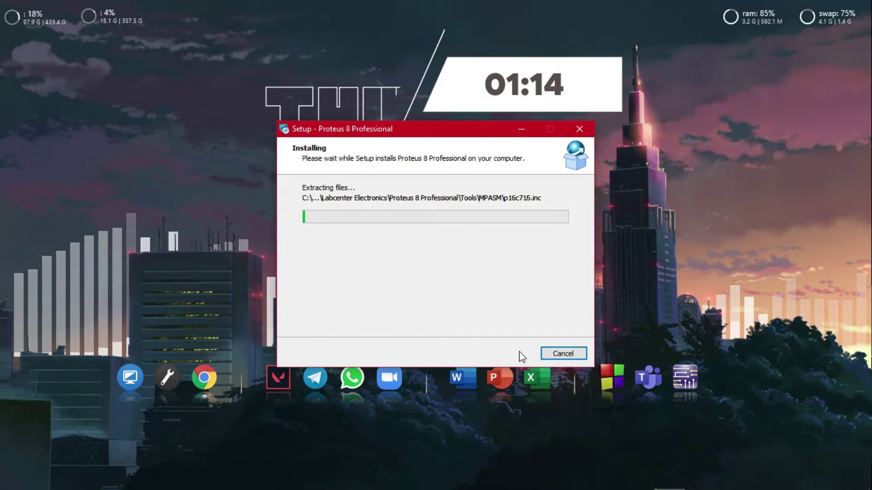
drag(469, 135, 476, 191)
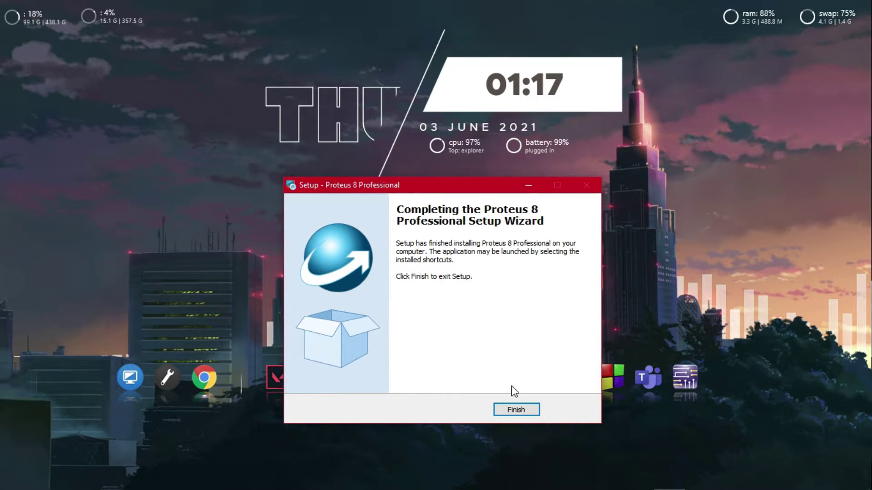
click(516, 410)
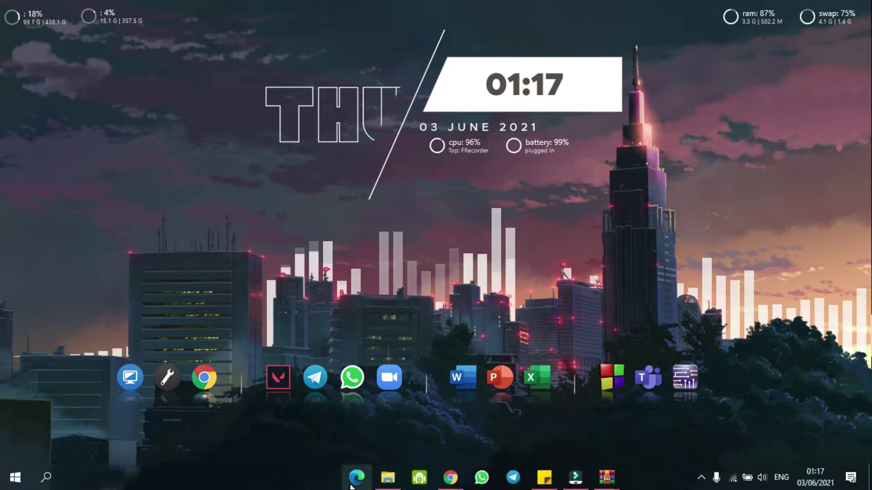
Copy the LXK file Grassington North Yorkshire (1) from the Downloads folder
click(382, 484)
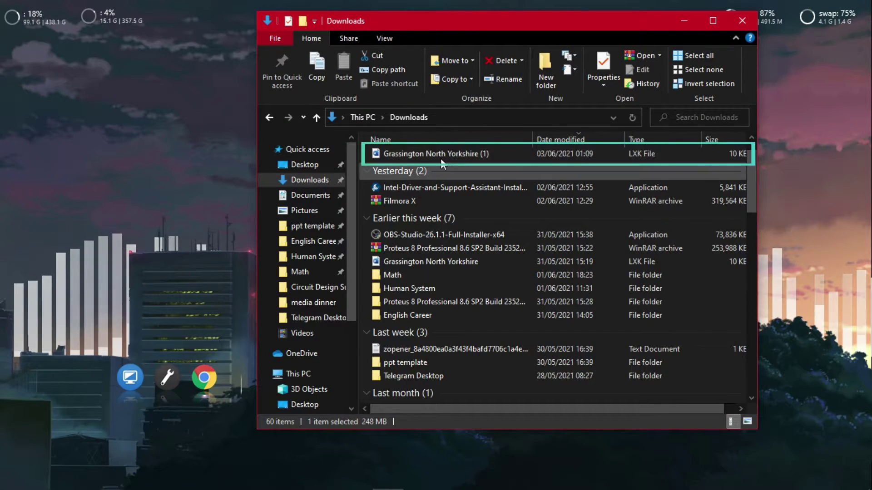
click(425, 152)
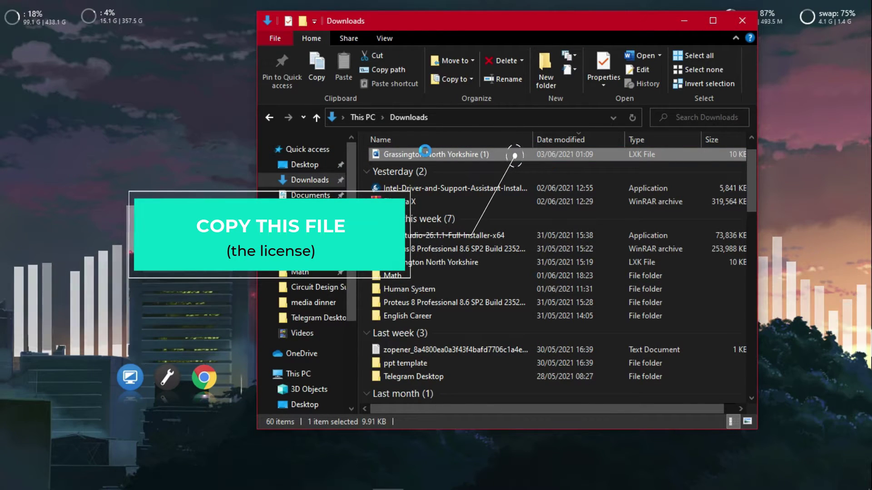
right_click(425, 151)
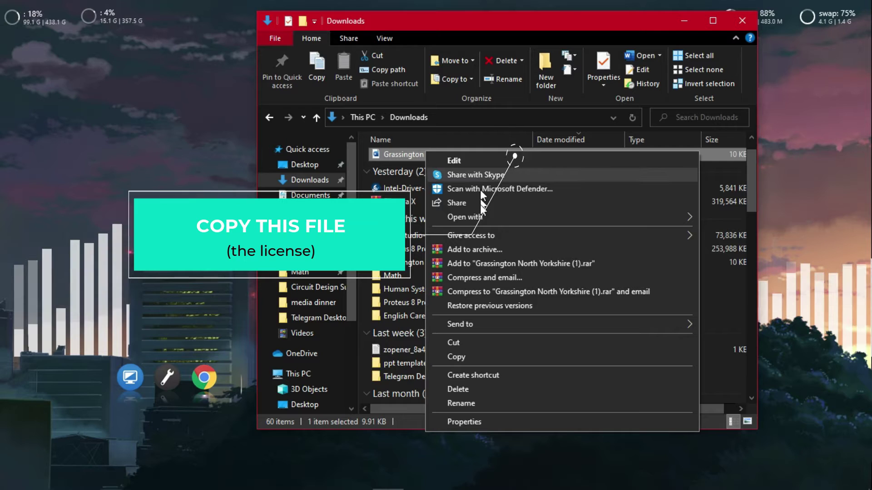
click(464, 355)
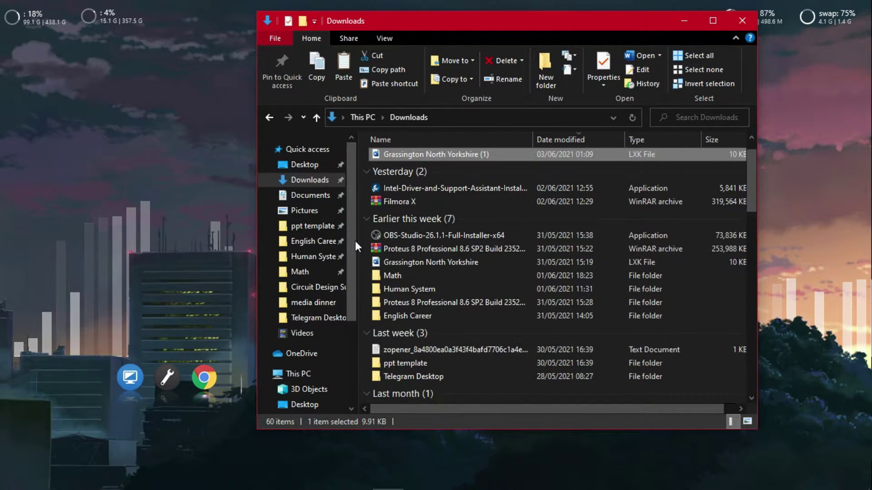
Open the Proteus 8 Professional folder under C:\Program Files (x86)\Labcenter Electronics
scroll(321, 236, down, 3)
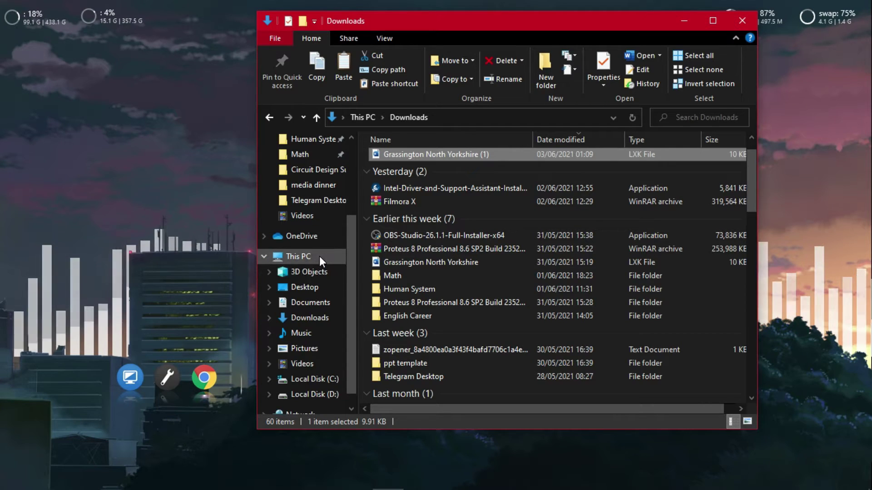
click(320, 256)
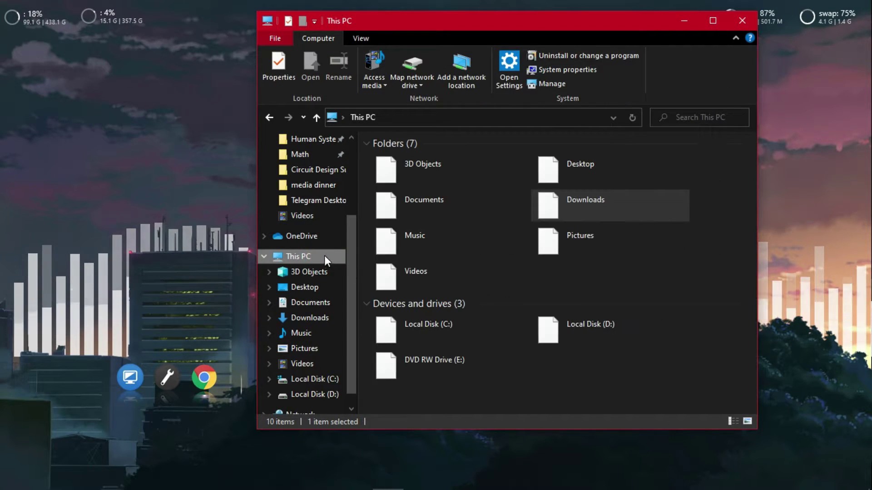
double_click(459, 332)
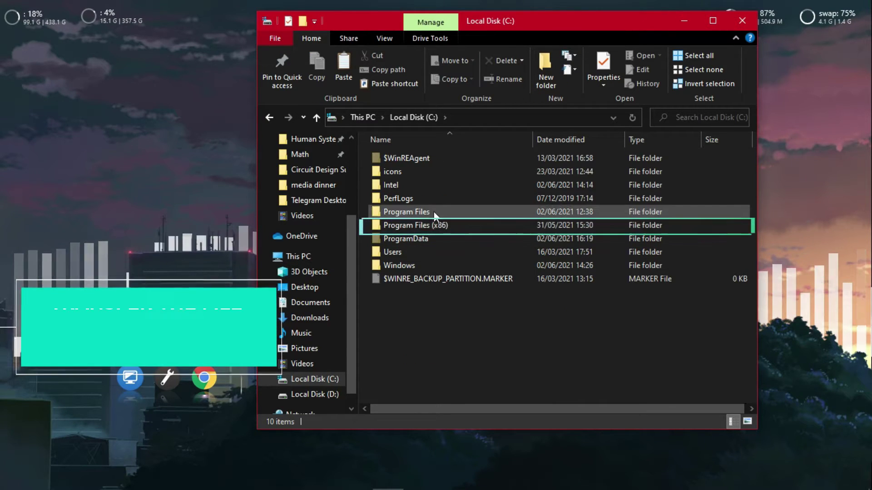
click(441, 224)
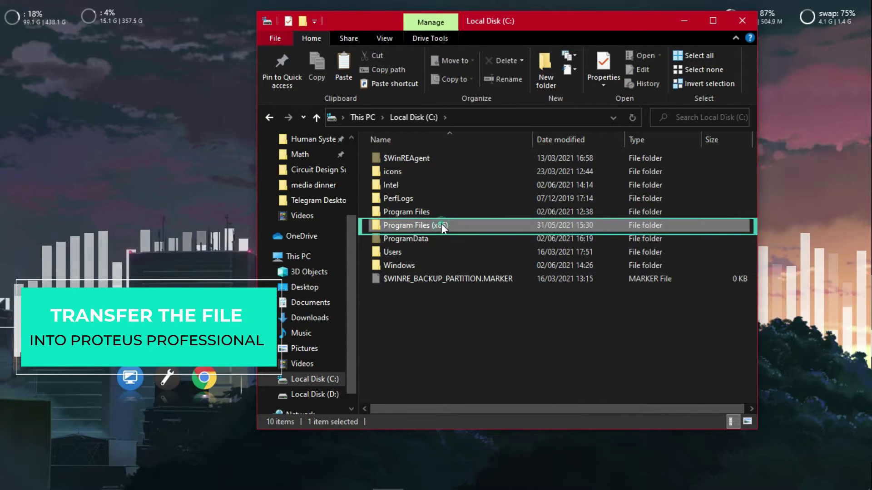
double_click(442, 225)
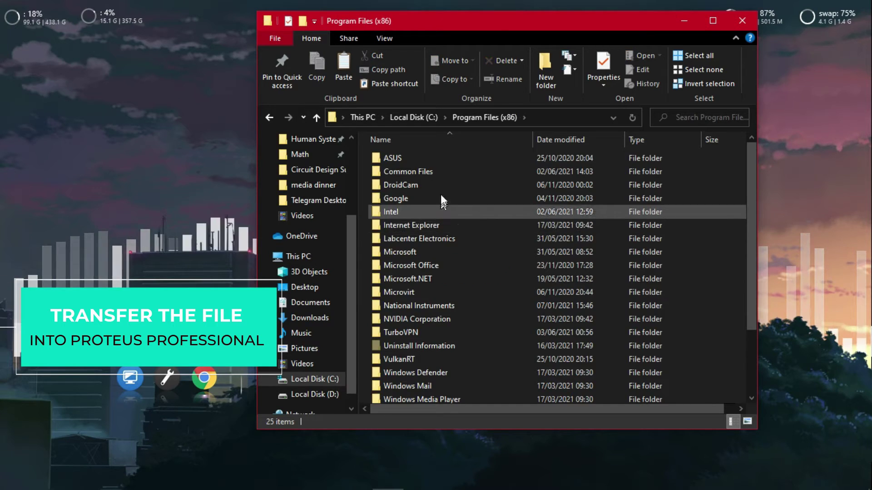
scroll(436, 207, down, 2)
scroll(436, 207, up, 2)
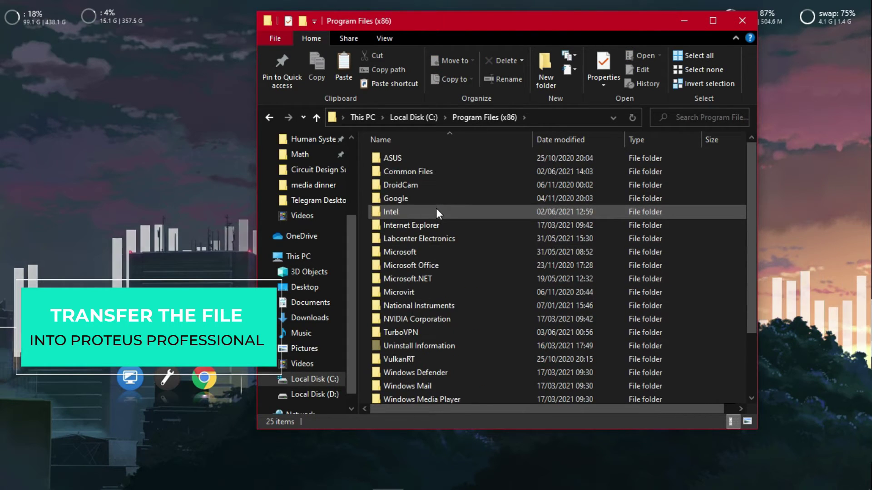
double_click(449, 237)
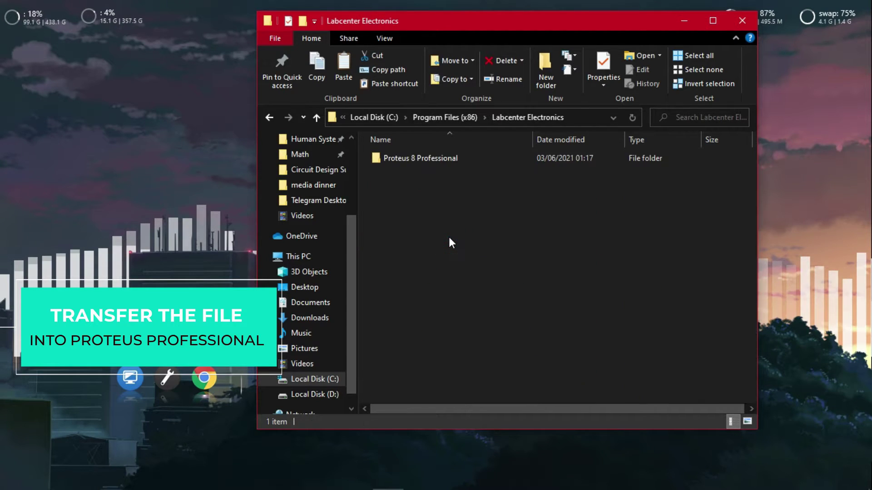
double_click(459, 163)
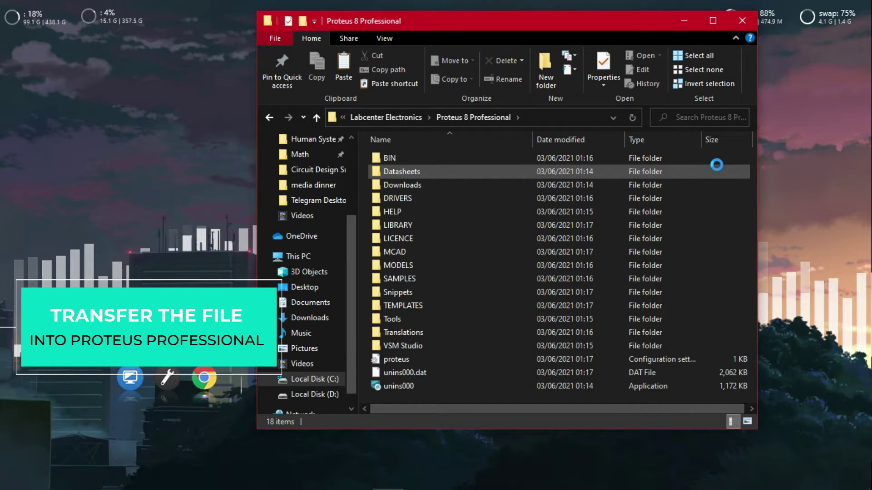
Paste the copied LXK file into the Proteus 8 Professional folder with administrator permission and minimize the window
right_click(718, 165)
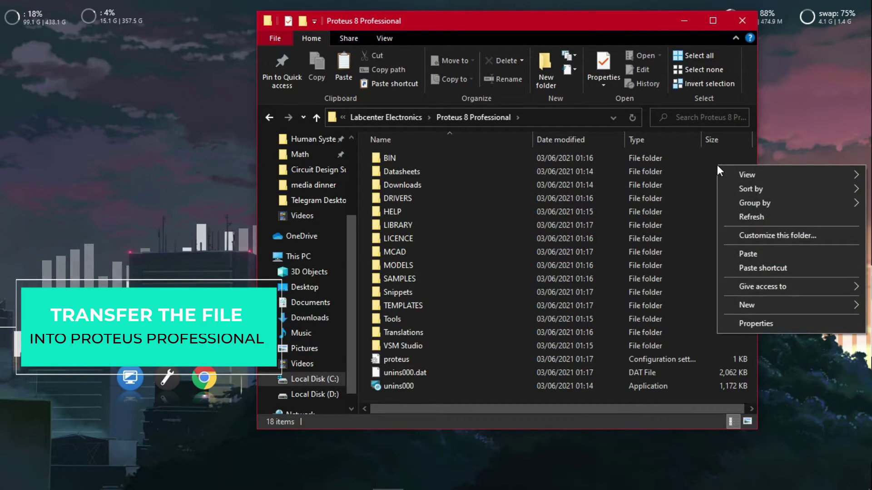
click(782, 249)
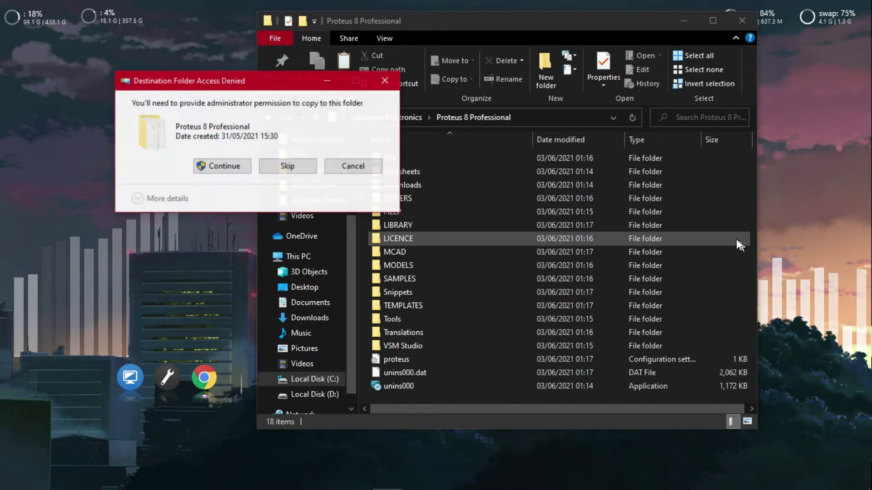
click(225, 167)
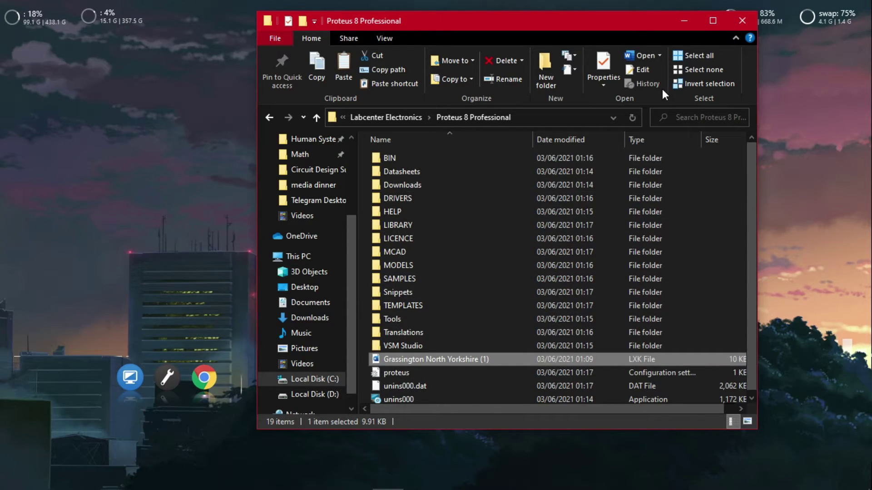
click(683, 20)
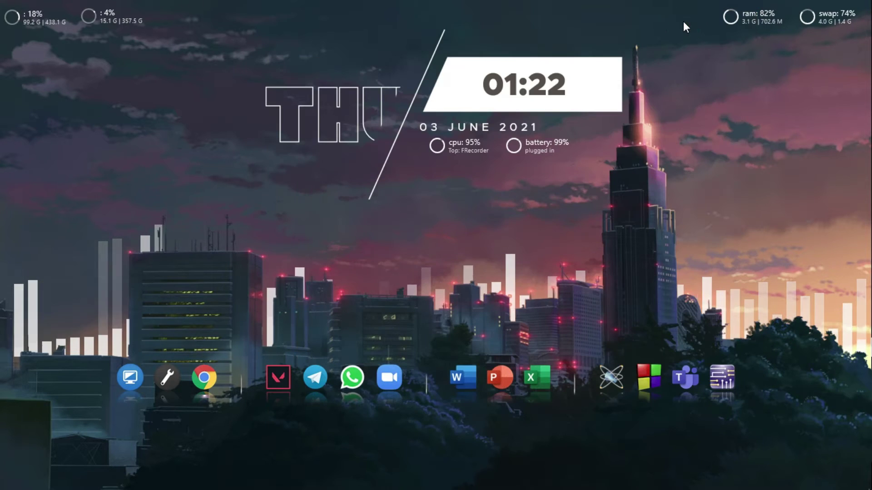
Launch Proteus 8 Professional and create New Project.pdsprj with the DEFAULT schematic template, no PCB layout and no firmware, then minimize it
click(617, 385)
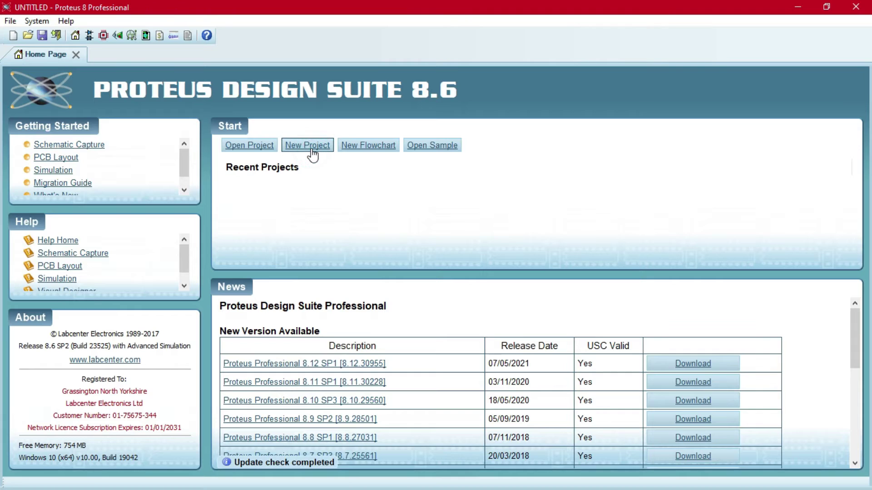
click(309, 146)
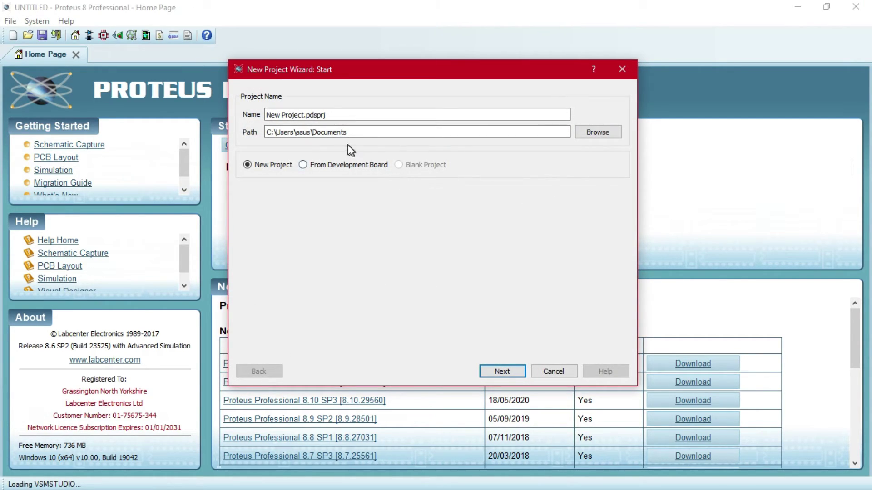
click(506, 377)
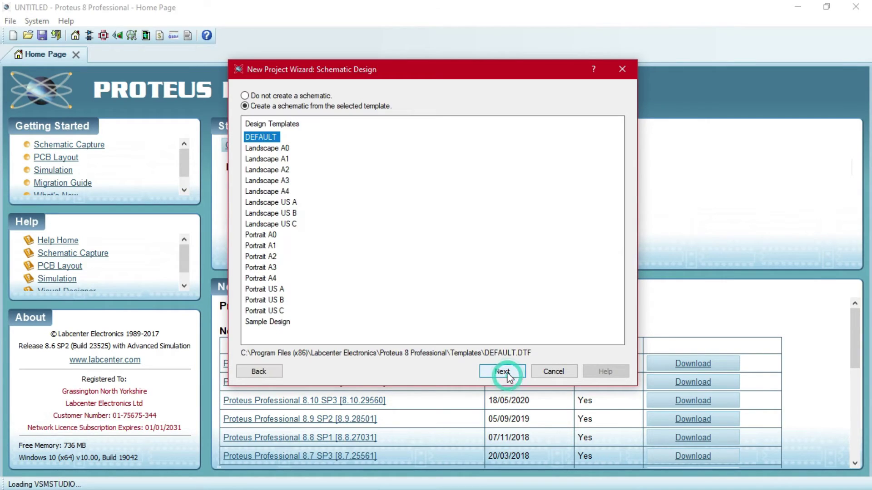
click(508, 374)
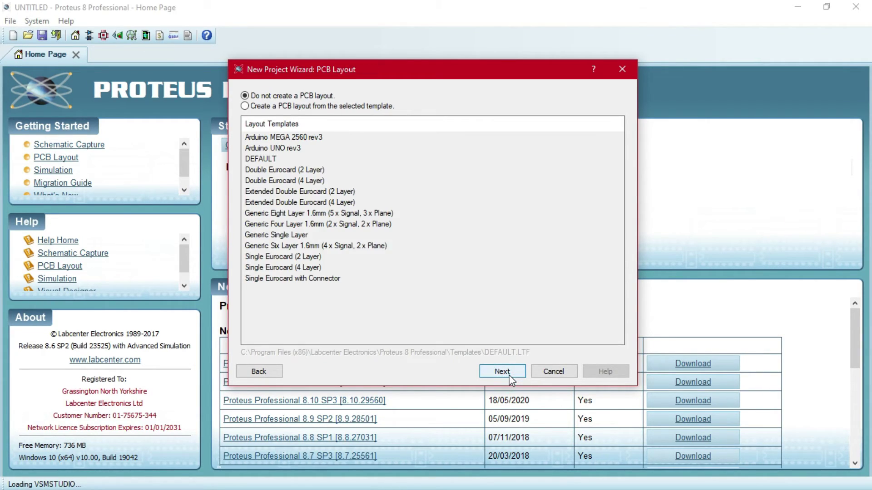
click(510, 375)
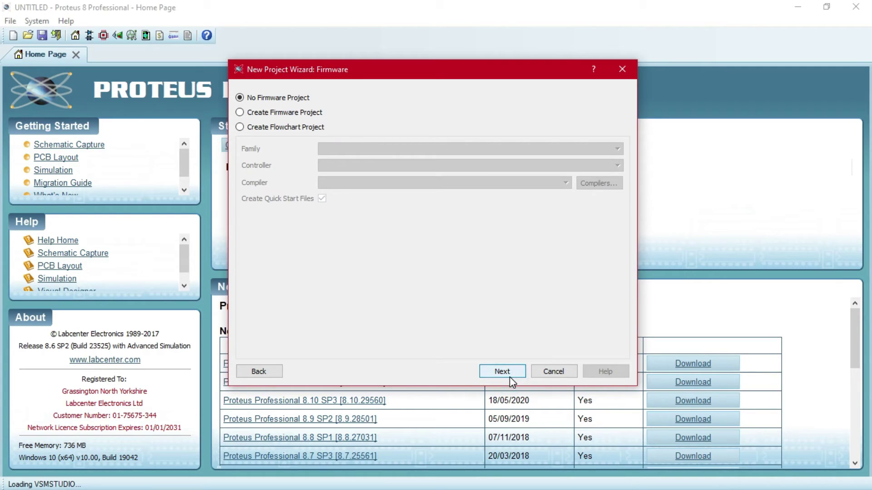
click(511, 371)
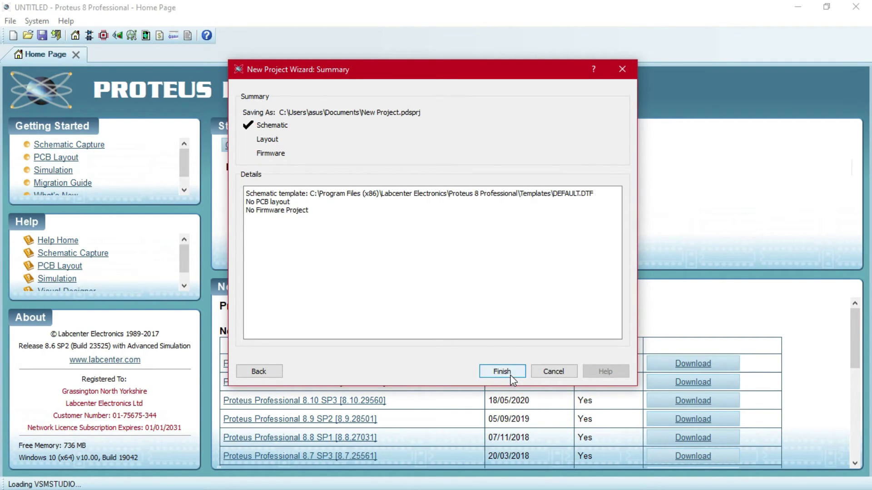
click(503, 372)
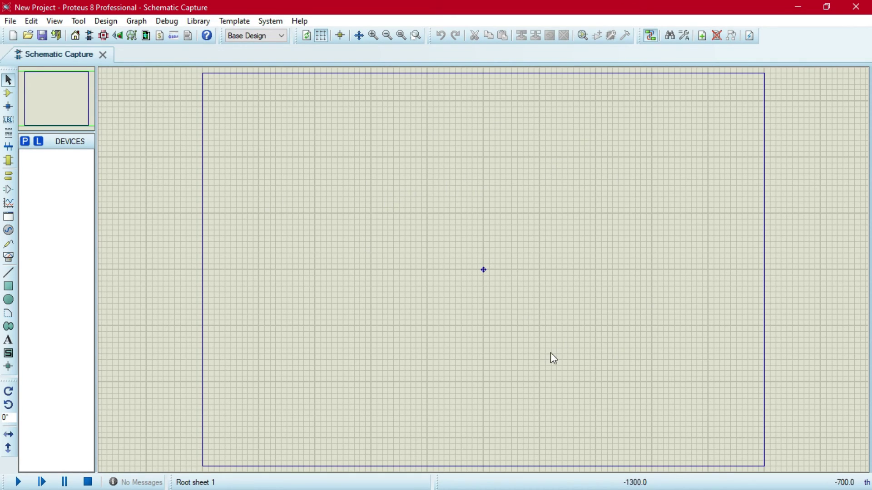
click(792, 11)
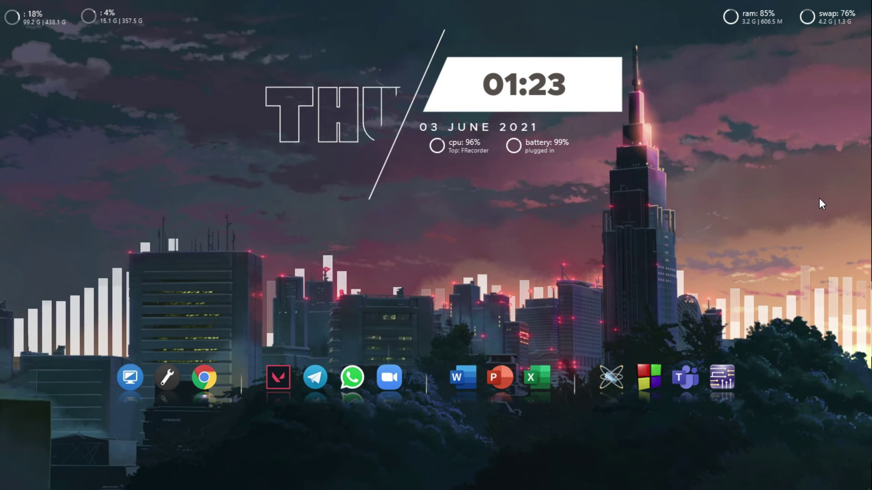